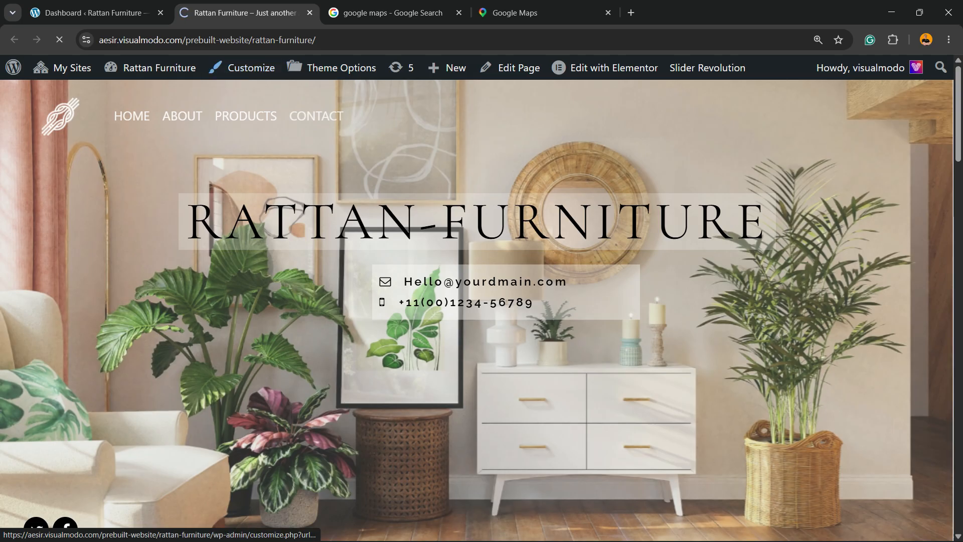
- Open the site's Contact page, review it down to the embedded map, and load it in the Elementor editor
scroll(477, 311, down, 20)
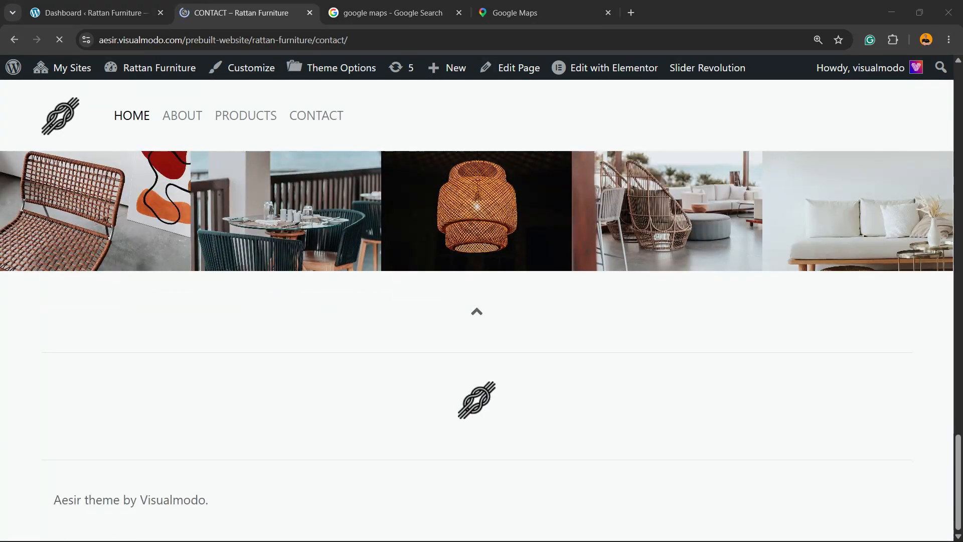
scroll(477, 311, down, 20)
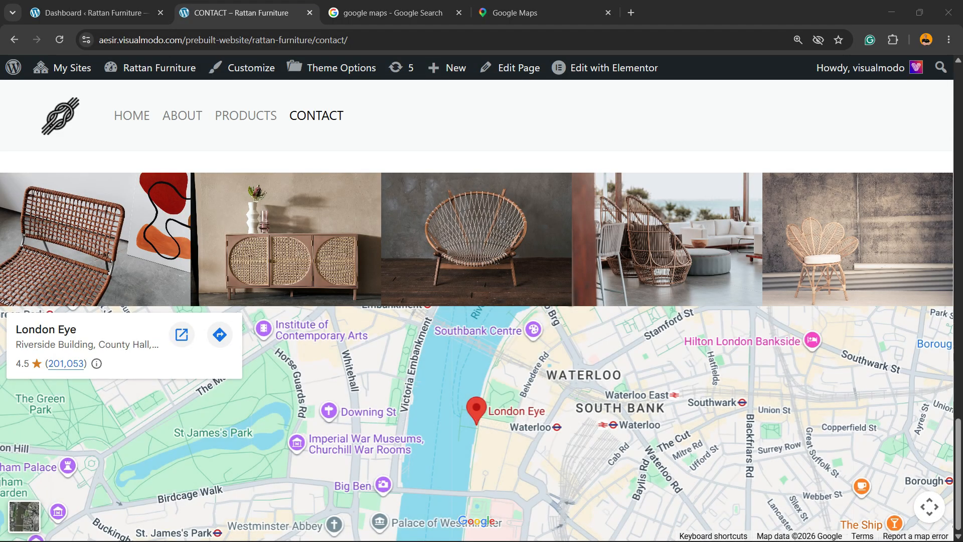
scroll(476, 311, up, 20)
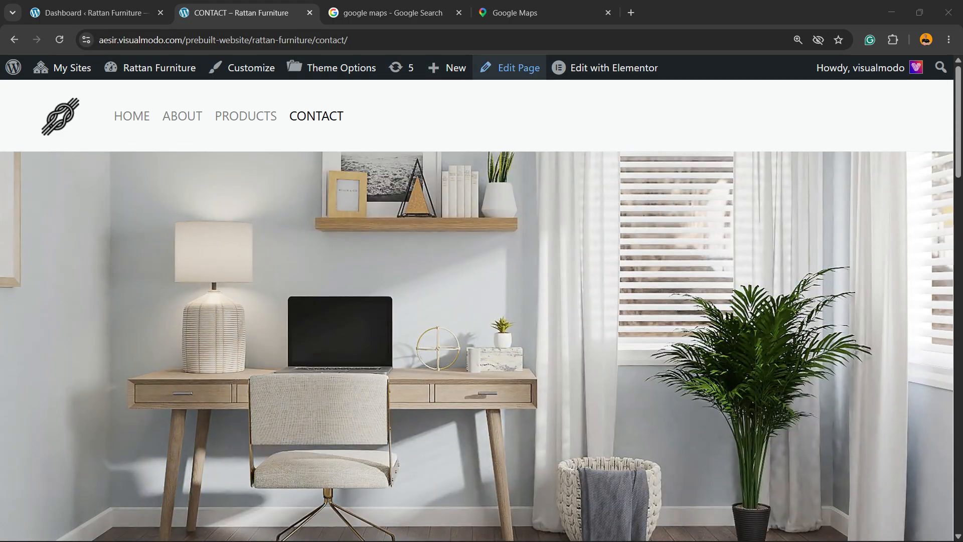
click(607, 68)
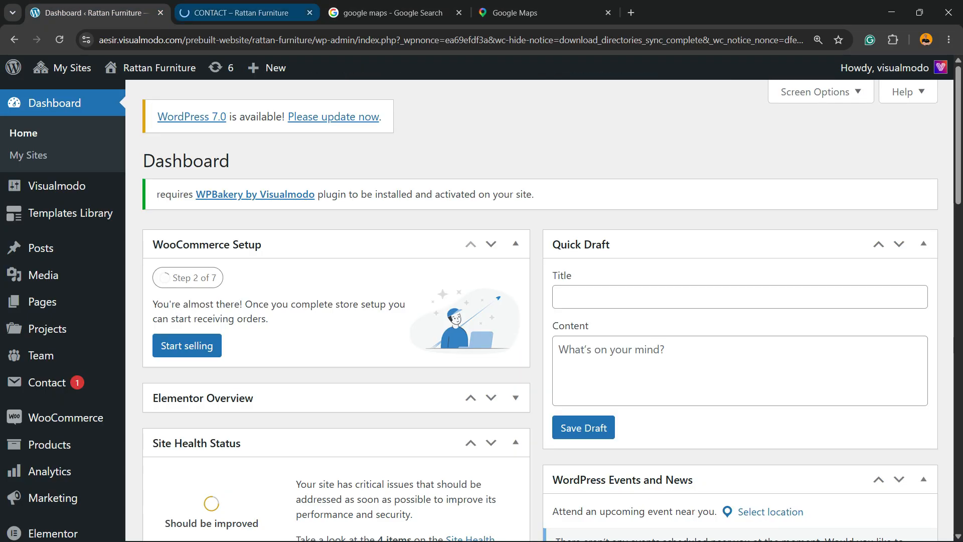
click(241, 12)
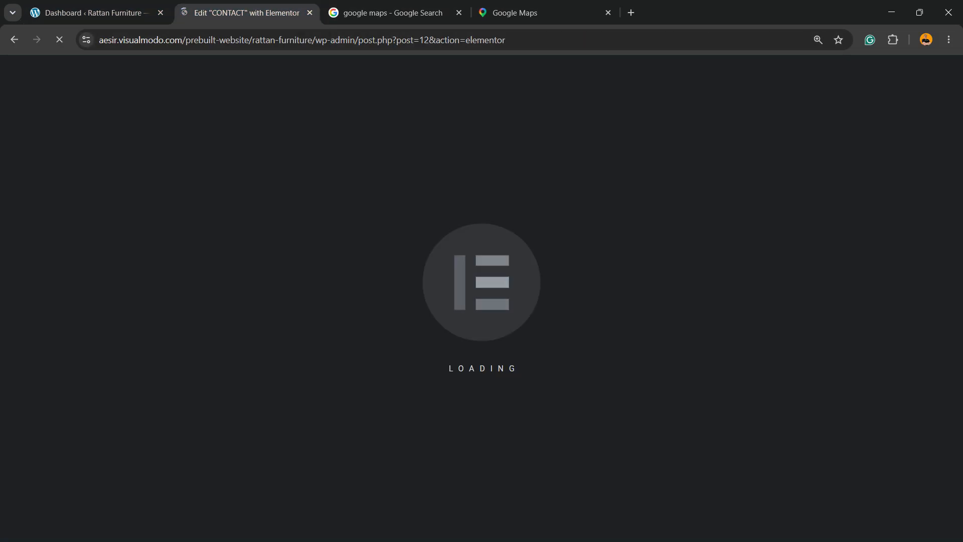
click(96, 12)
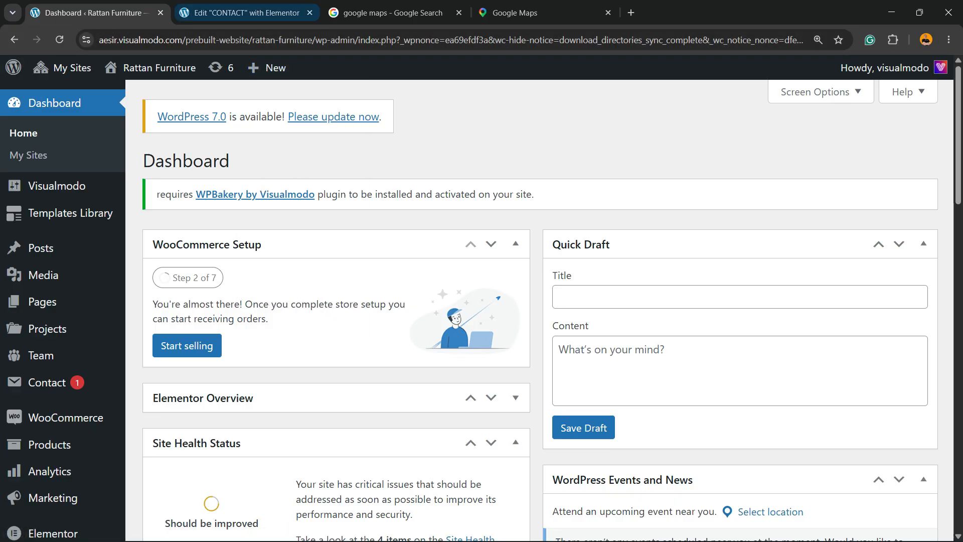
click(246, 13)
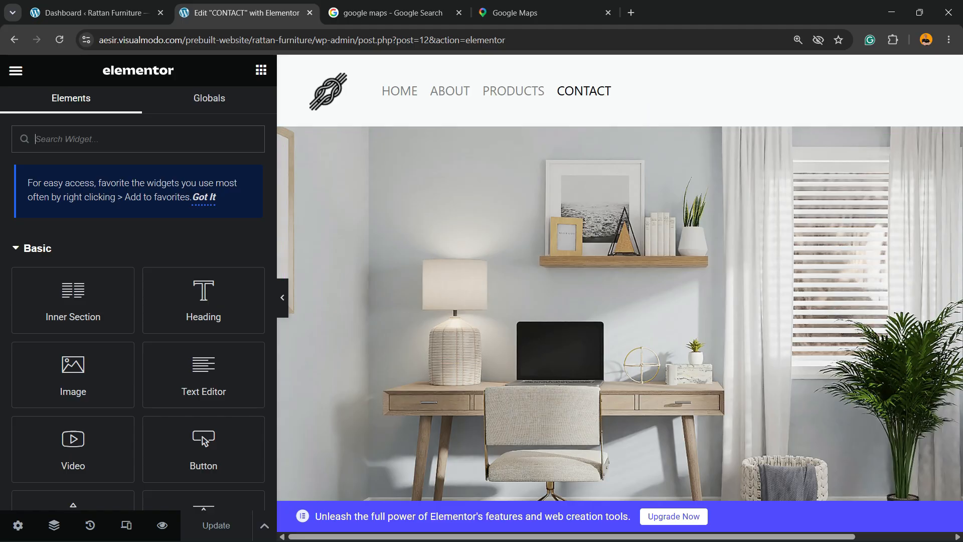
- Delete the section containing the London Eye map below the furniture image gallery
scroll(620, 311, down, 20)
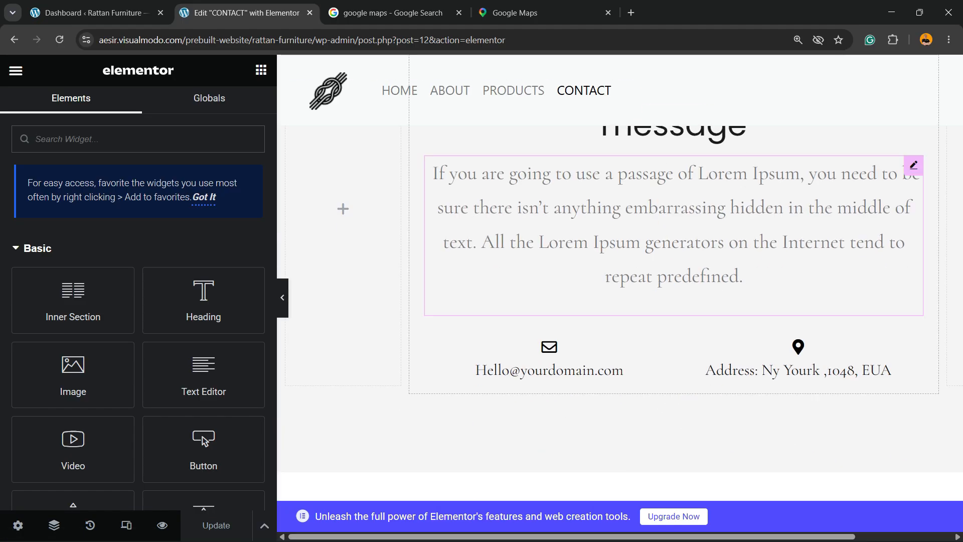
scroll(620, 311, up, 3)
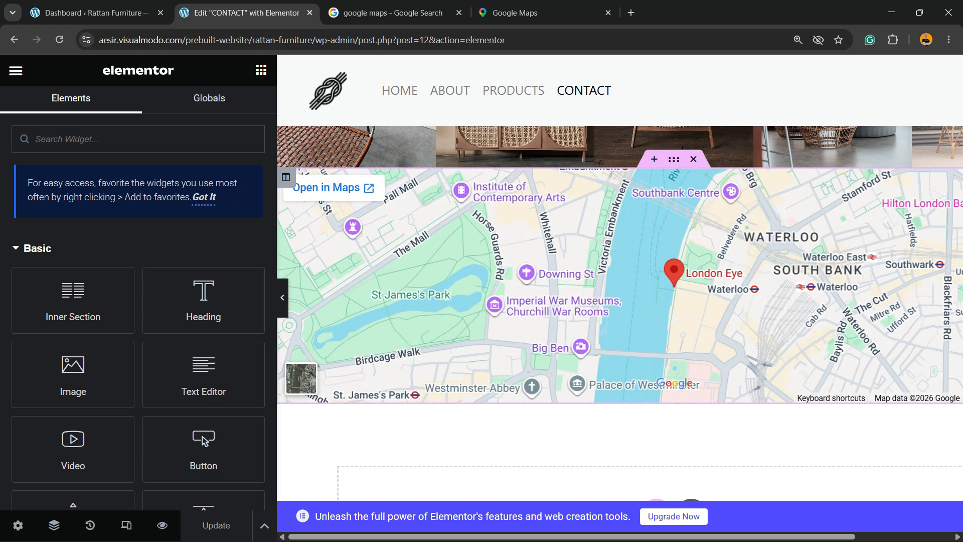
click(694, 159)
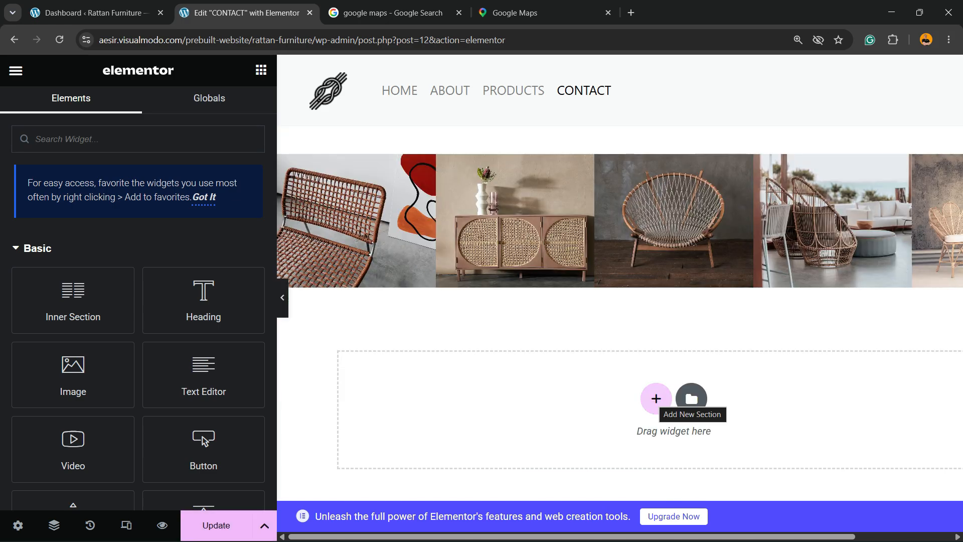
- Add a Google Maps widget to the empty drop area below the furniture image gallery
scroll(100, 321, down, 3)
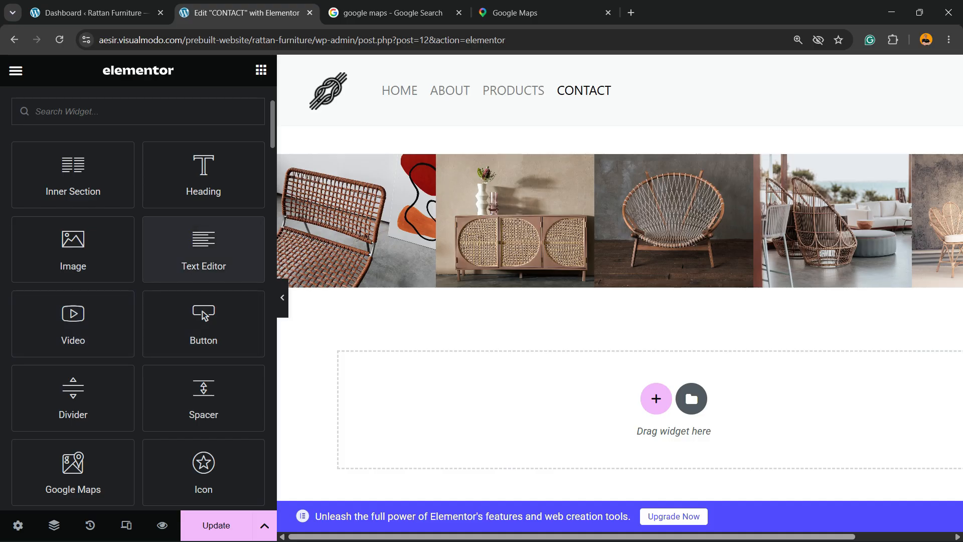
scroll(73, 251, down, 3)
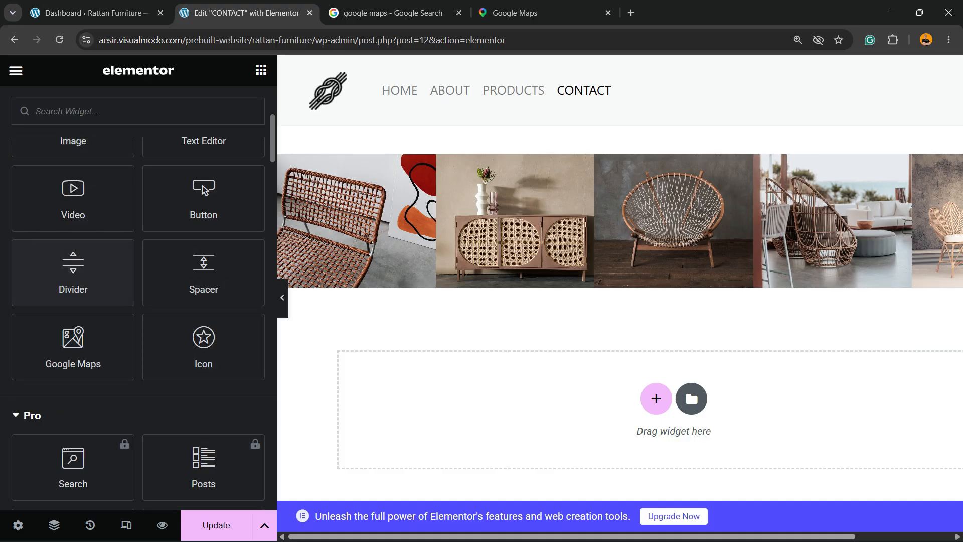
drag(73, 347, 571, 351)
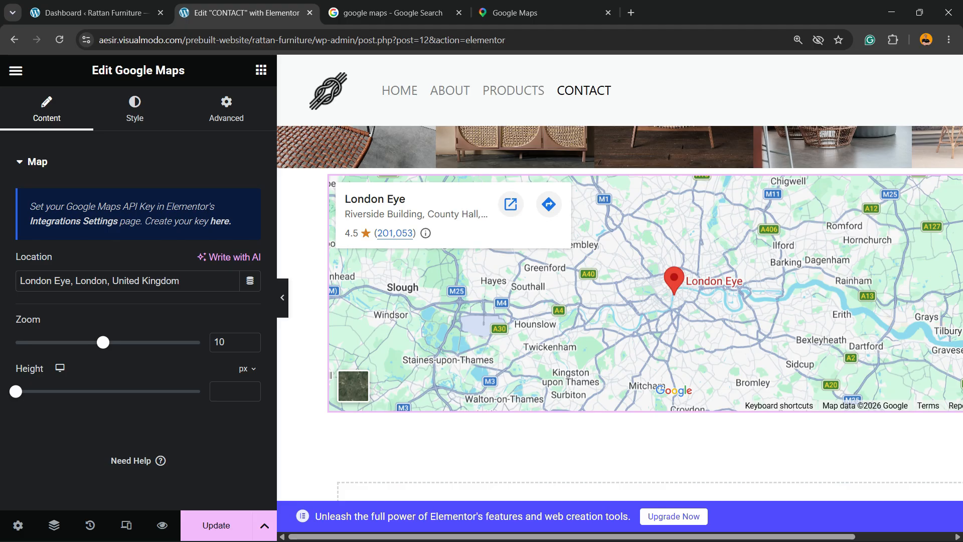
- Switch to the Google Maps website and search for "furniture"
click(393, 12)
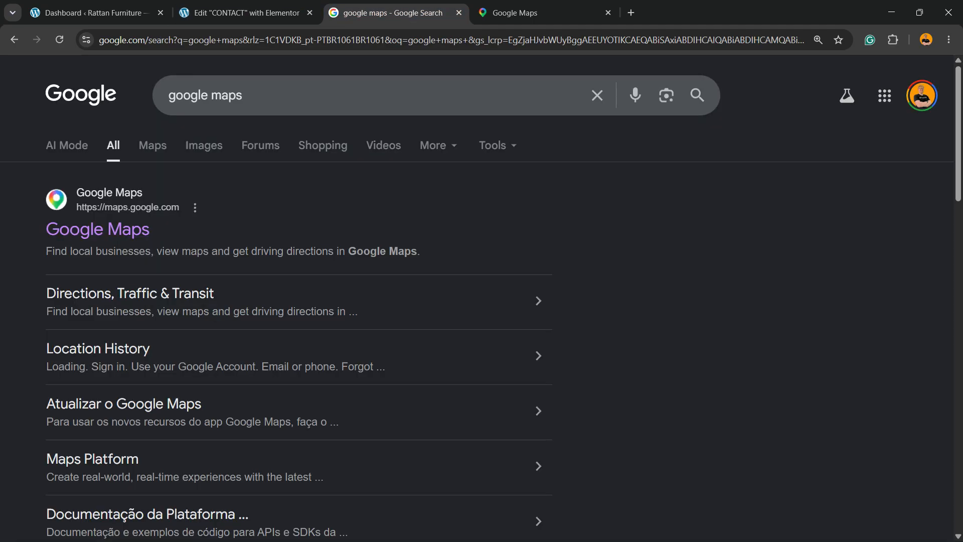
click(537, 12)
click(183, 83)
text(furniture)
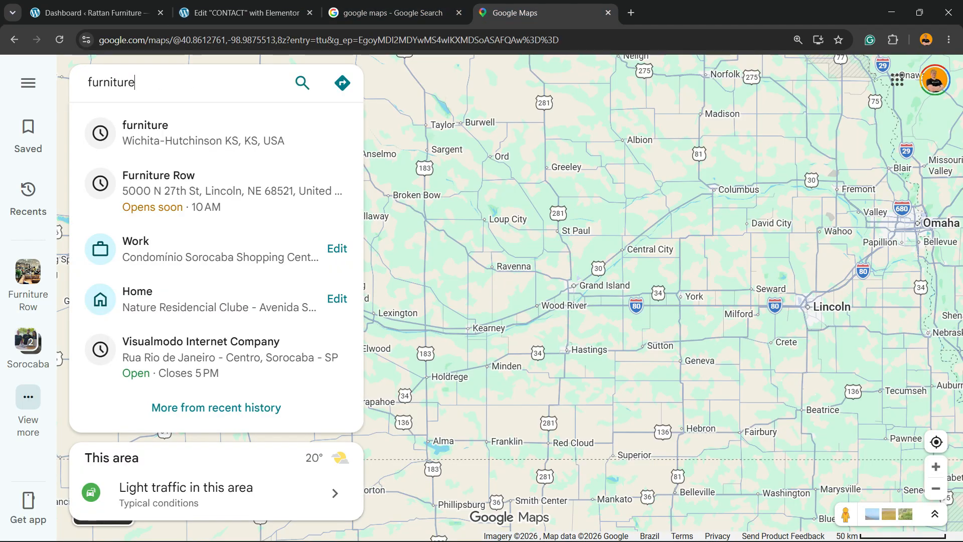
key(Return)
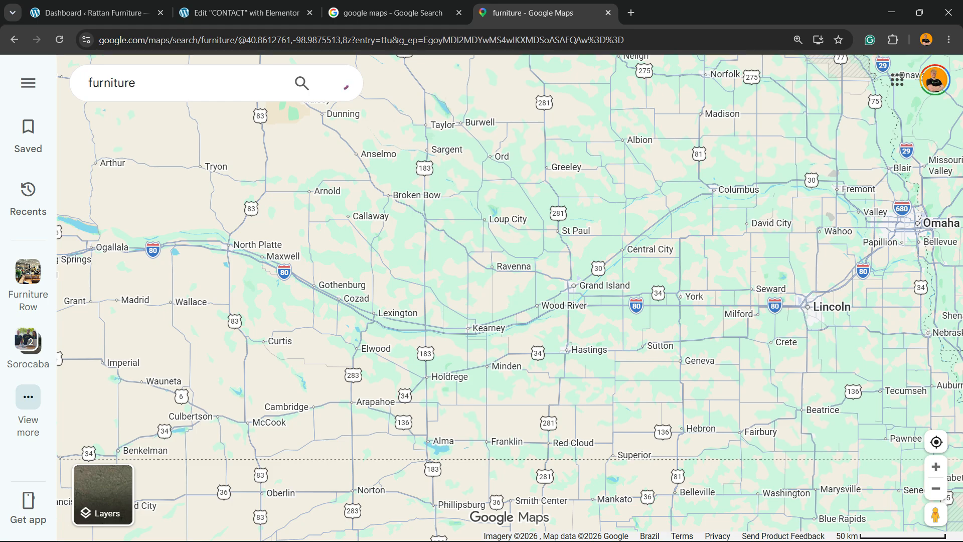
- Browse the furniture store results for a business suitable as the map location
scroll(216, 261, down, 8)
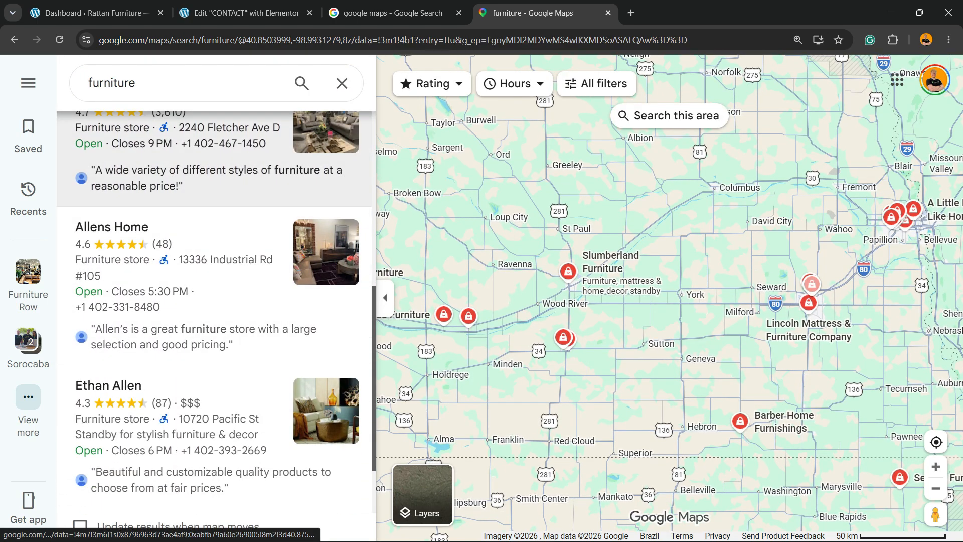
scroll(215, 261, down, 10)
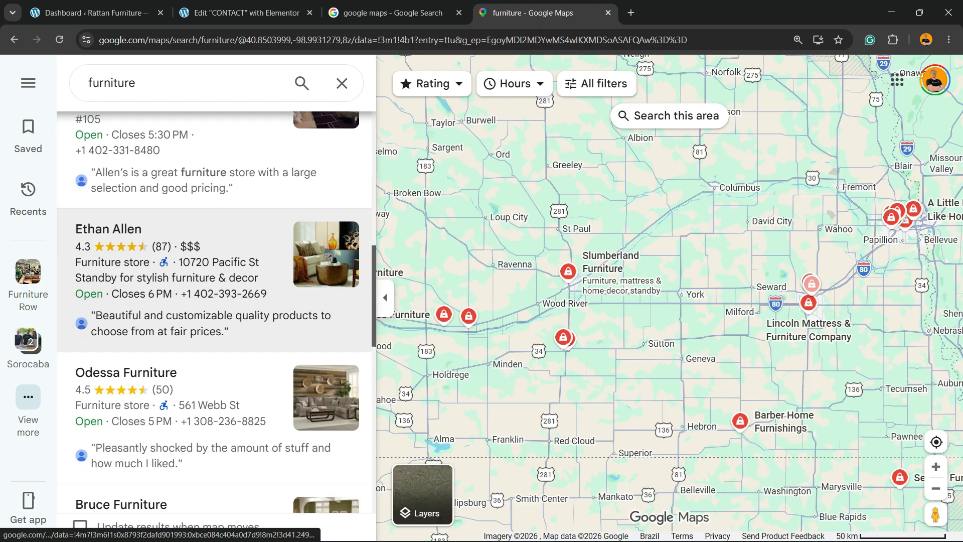
scroll(216, 261, down, 7)
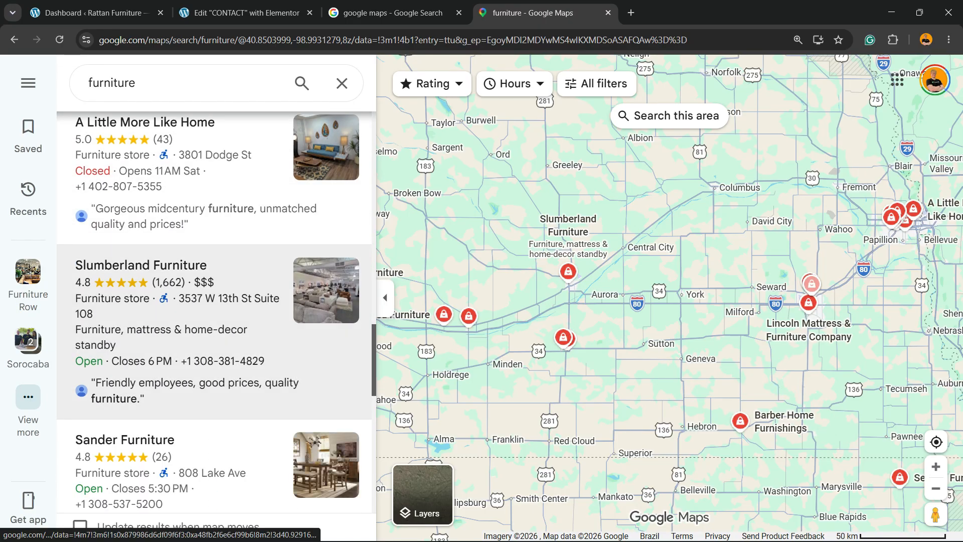
scroll(216, 351, down, 5)
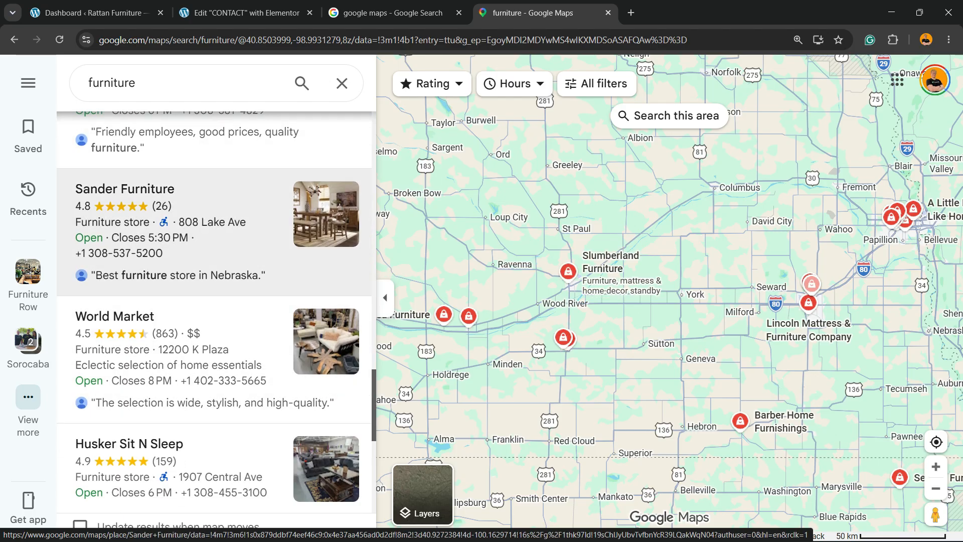
scroll(215, 234, down, 2)
scroll(216, 233, up, 2)
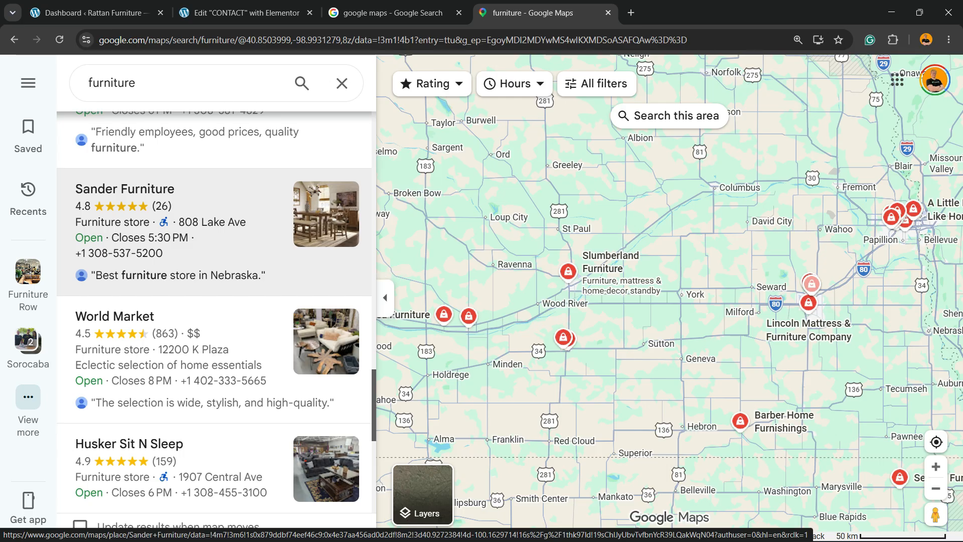
scroll(216, 233, down, 10)
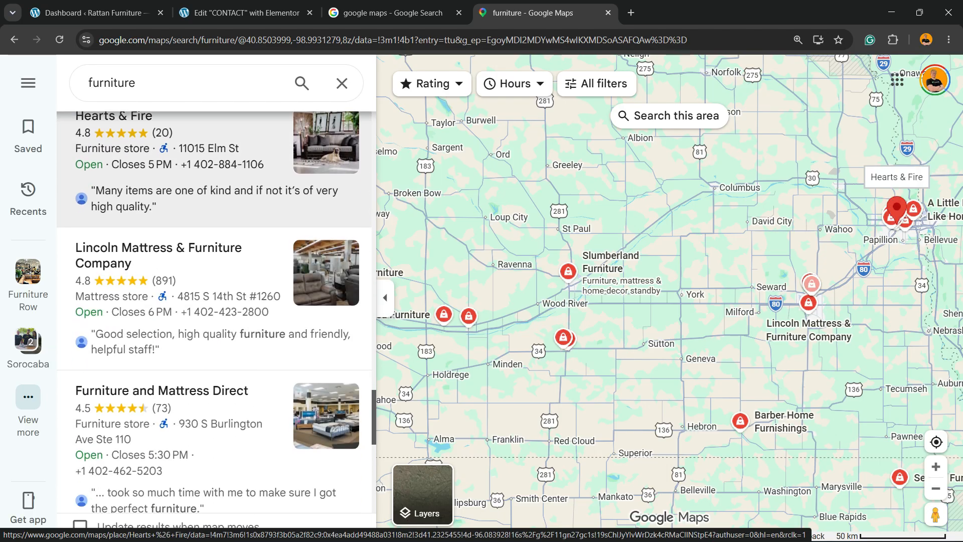
scroll(215, 234, down, 2)
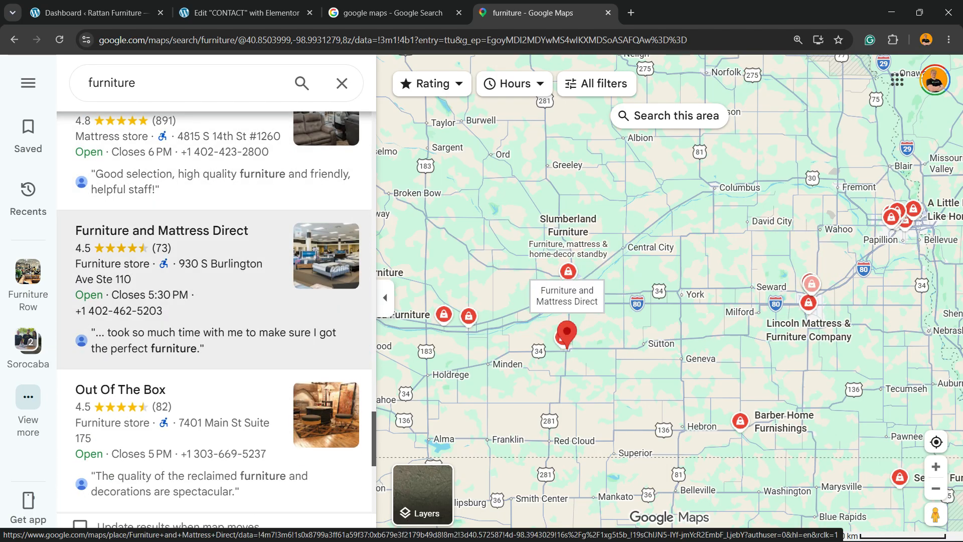
scroll(216, 234, up, 6)
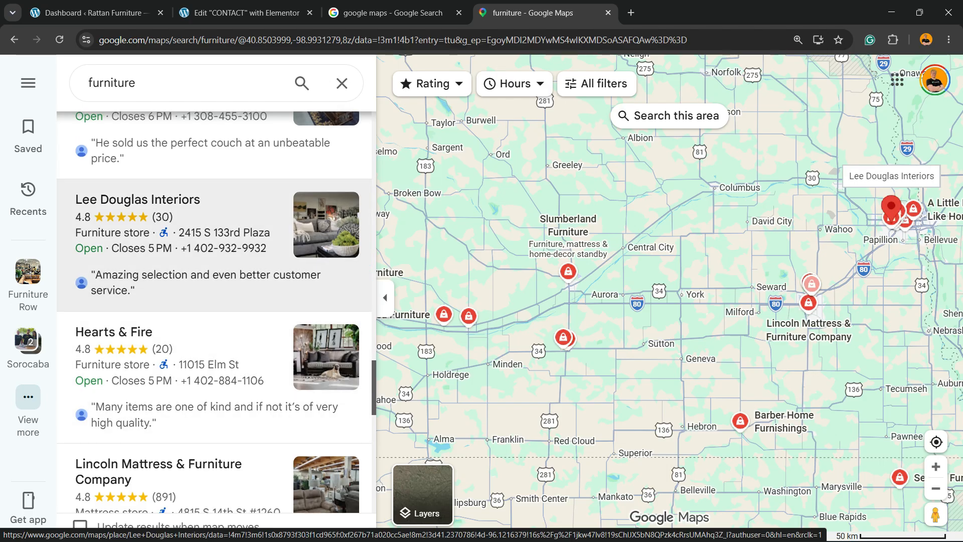
scroll(215, 234, up, 15)
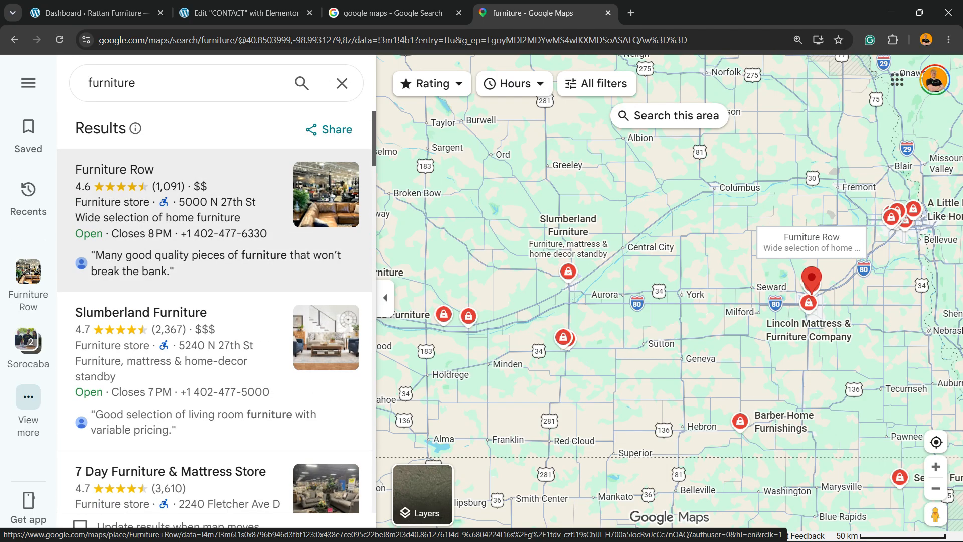
- Open the Furniture Row listing and copy the store's name
click(216, 234)
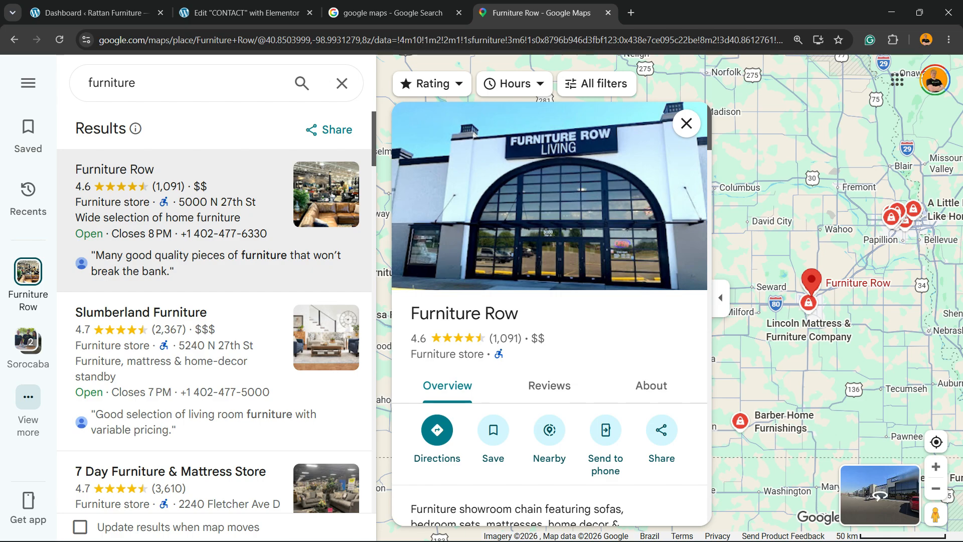
drag(411, 313, 518, 314)
key(ctrl+c)
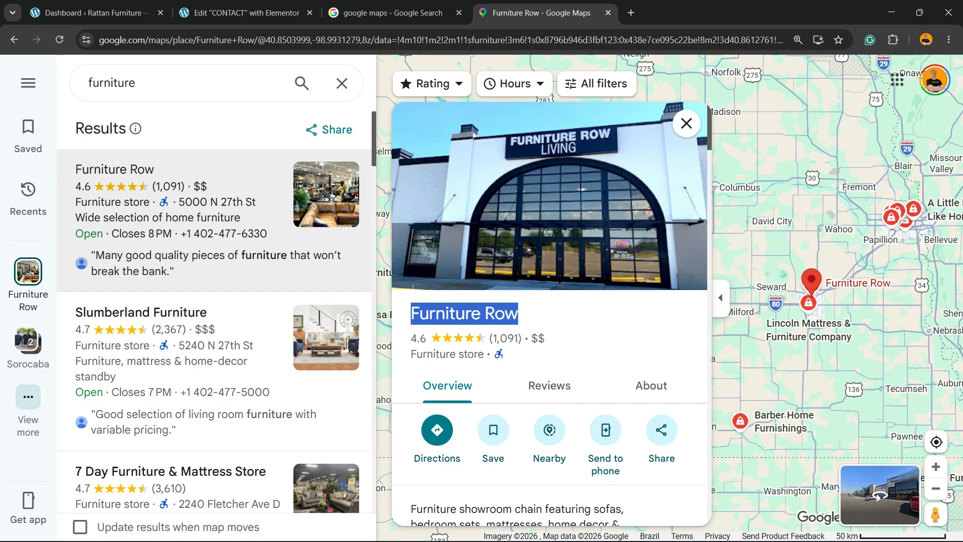
- Return to the Elementor editor and replace the map widget's location with the copied name, Furniture Row
click(255, 13)
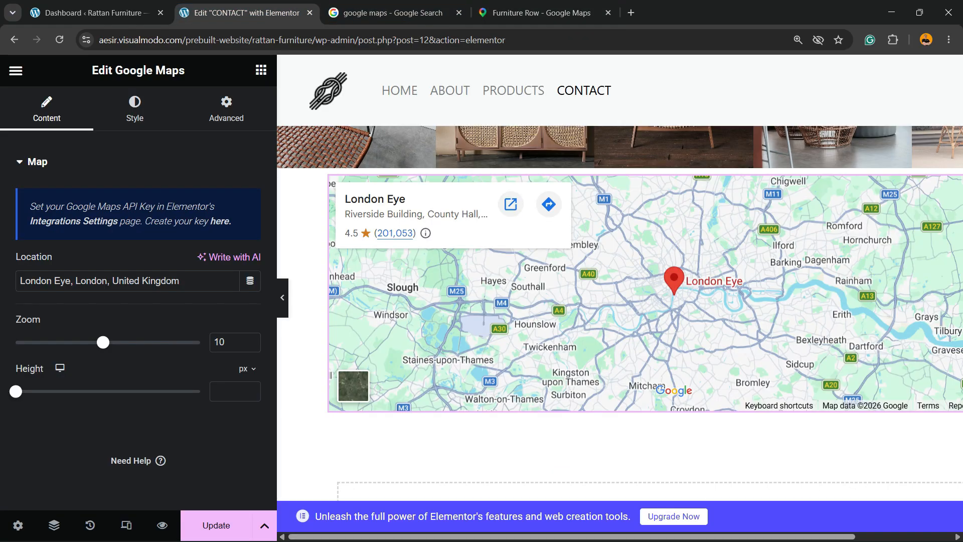
key(ctrl+a)
key(ctrl+v)
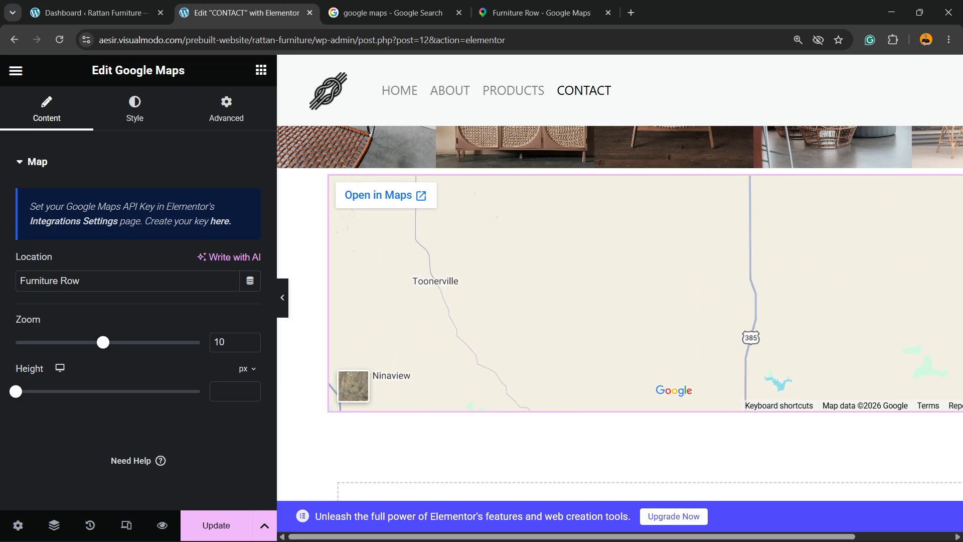
- Set the map widget's height to 254 px, try zoom level 1, and set the zoom back to 10
drag(15, 391, 44, 391)
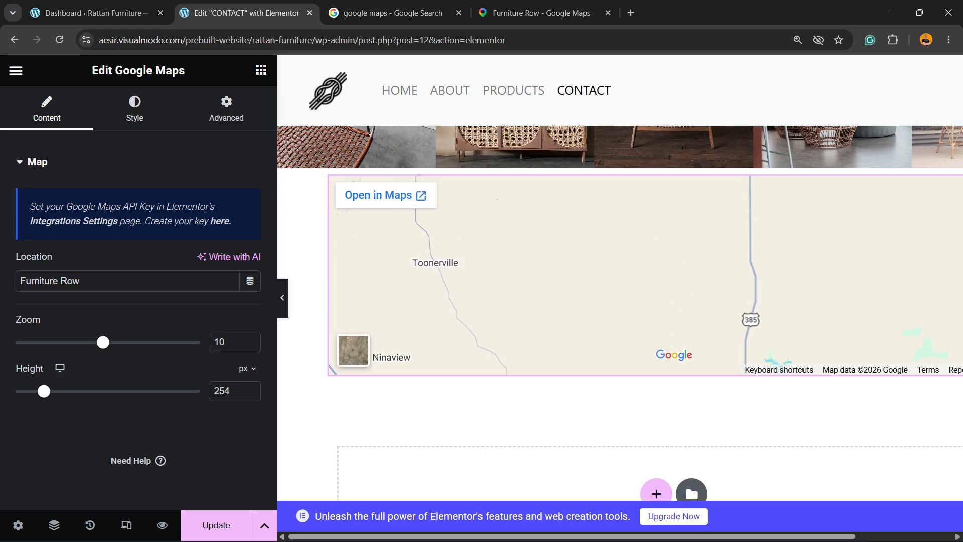
drag(103, 342, 44, 342)
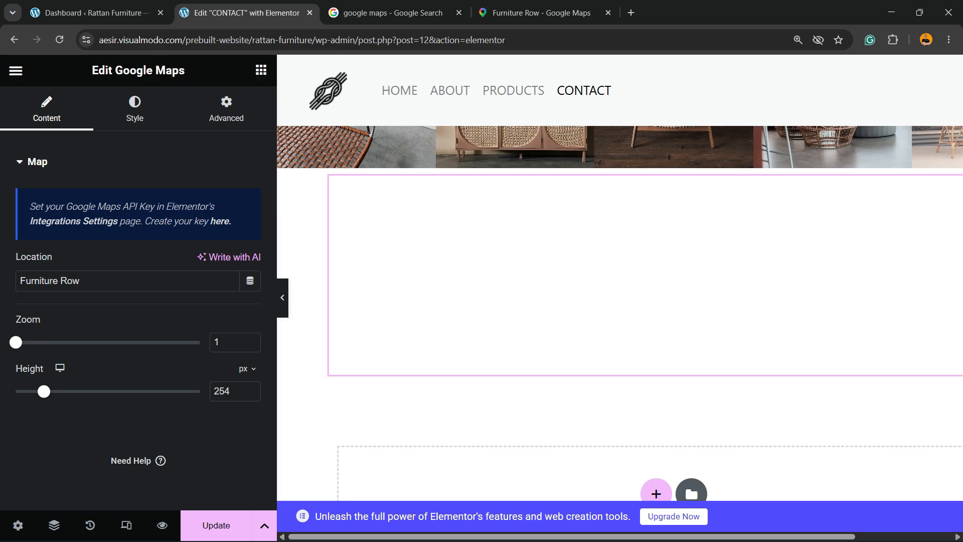
drag(16, 342, 102, 343)
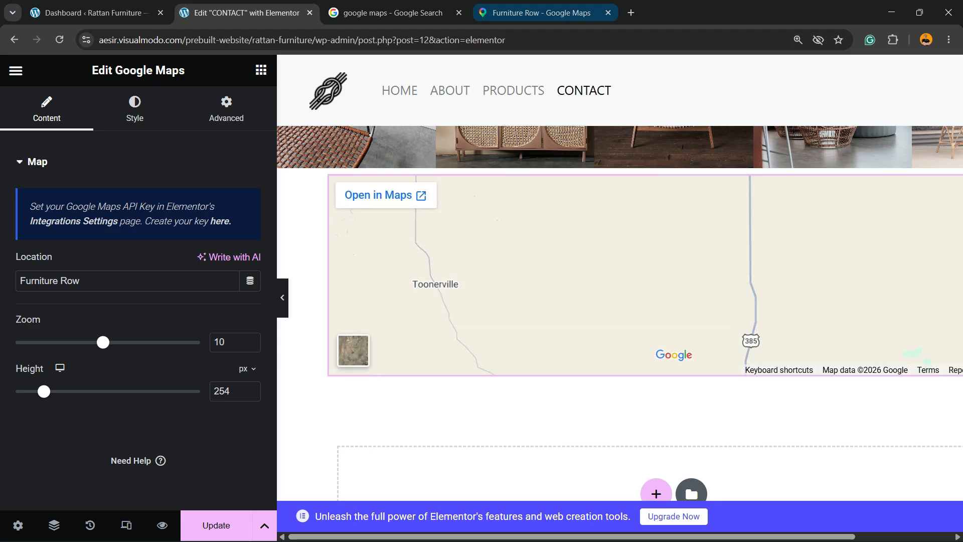
- Switch to the Google Maps listing for Furniture Row and copy the store's address
click(539, 13)
scroll(552, 276, down, 5)
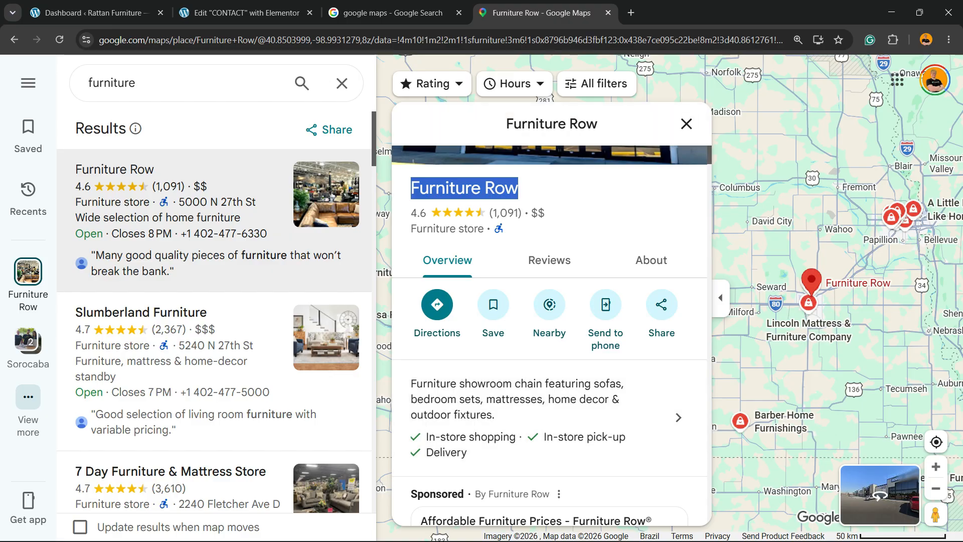
scroll(551, 306, up, 5)
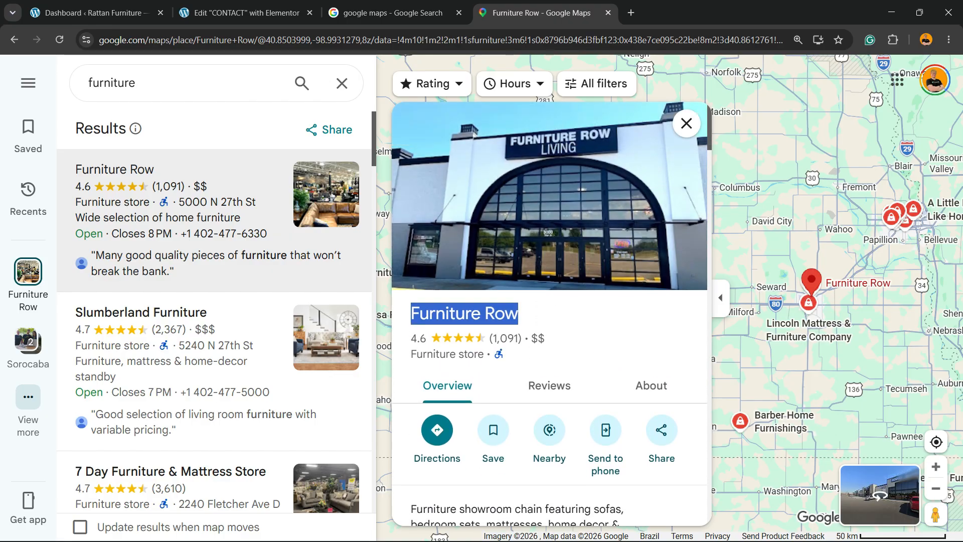
scroll(420, 281, down, 8)
scroll(420, 281, up, 2)
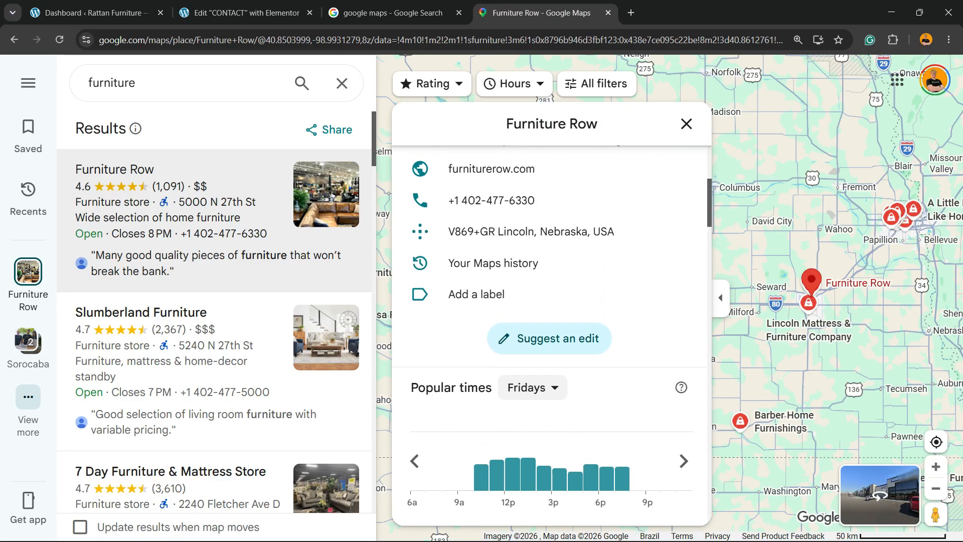
scroll(420, 280, up, 2)
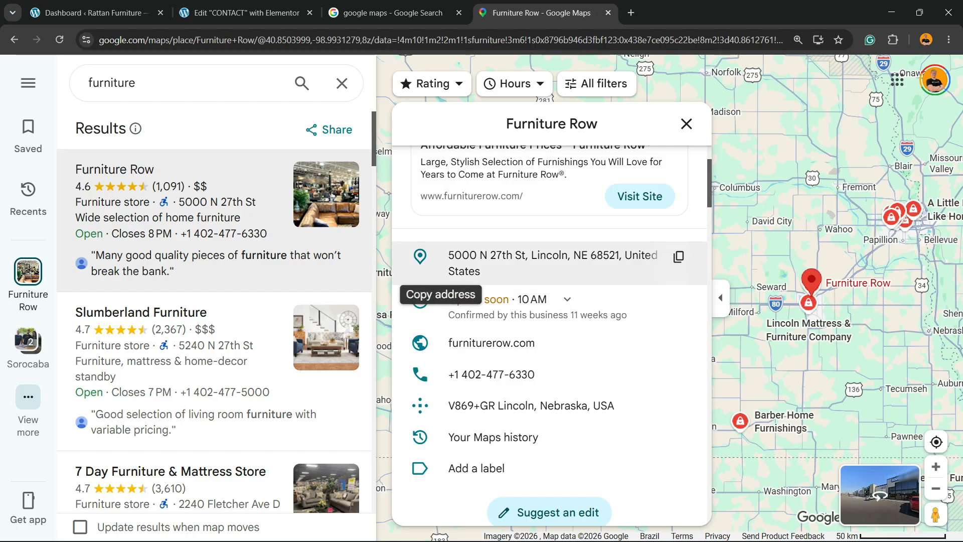
click(678, 256)
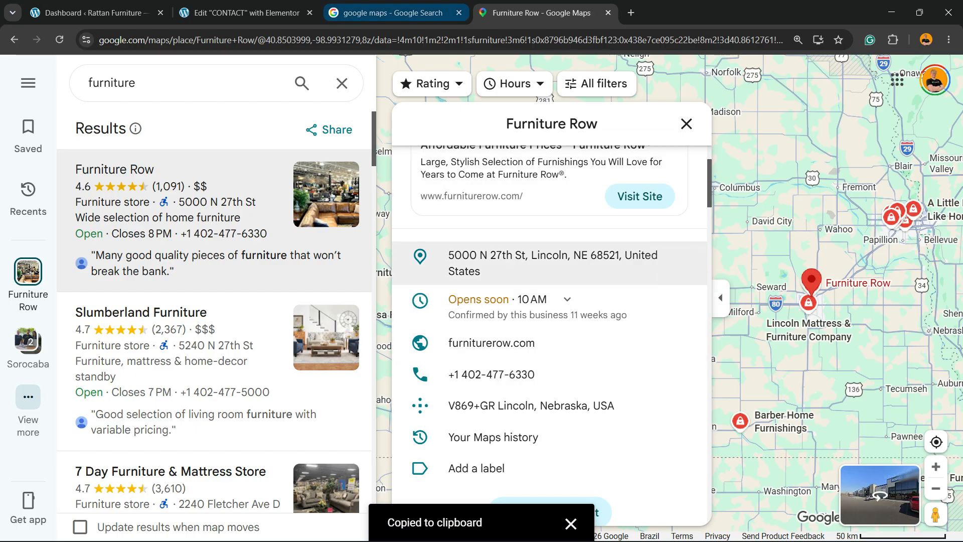
- Return to the Elementor editor and replace the map widget's location with the copied store address
click(386, 12)
key(ctrl+shift+Tab)
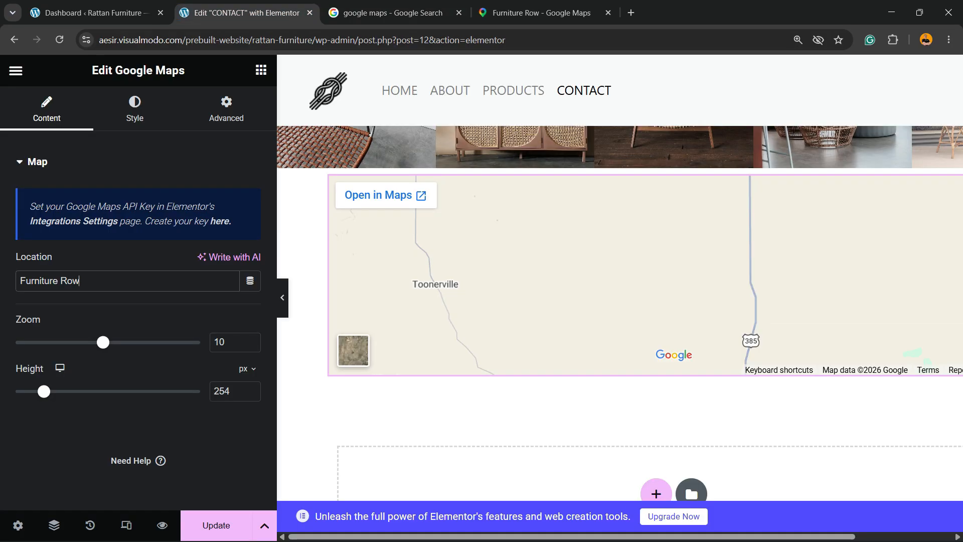
key(ctrl+shift+Left)
key(ctrl+shift+Left)
key(ctrl+v)
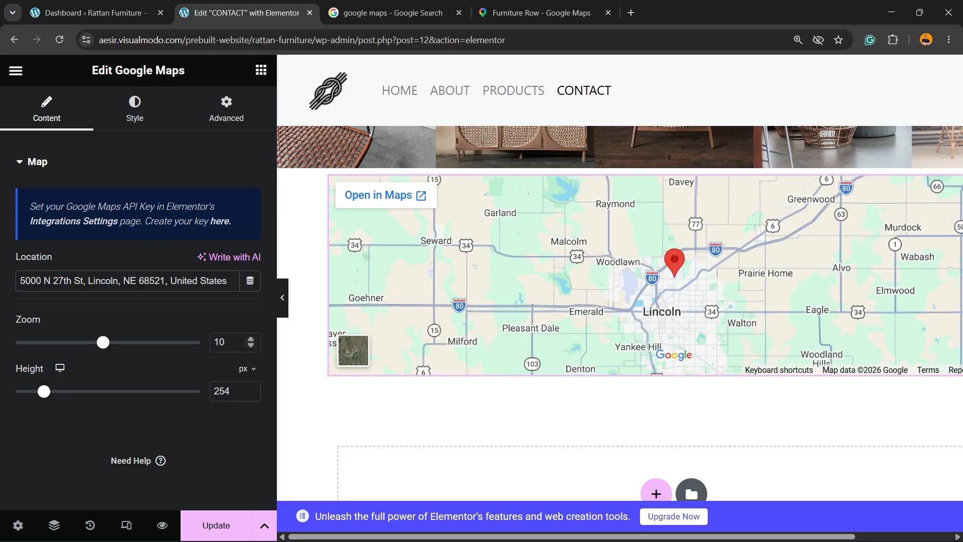
- Raise the map widget's zoom level to 15
click(251, 340)
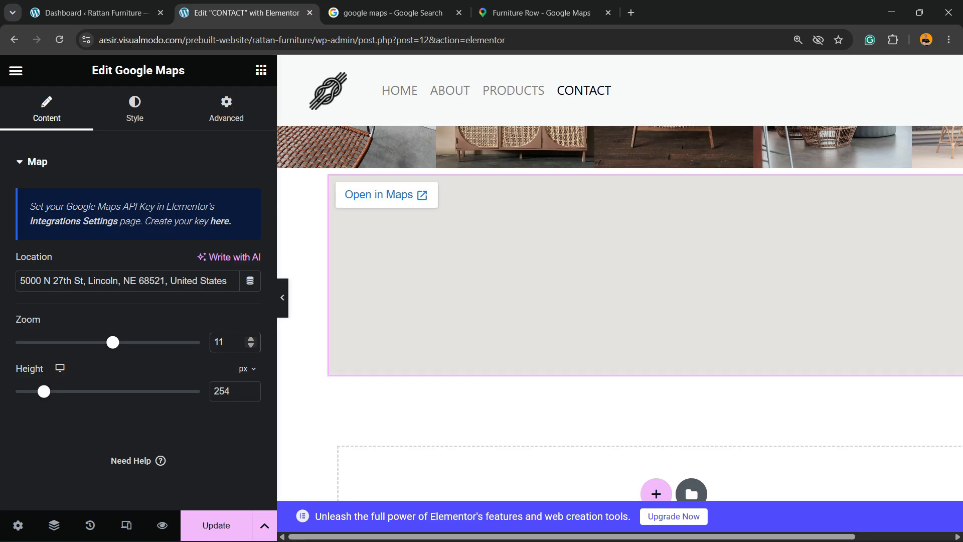
click(251, 339)
click(251, 339)
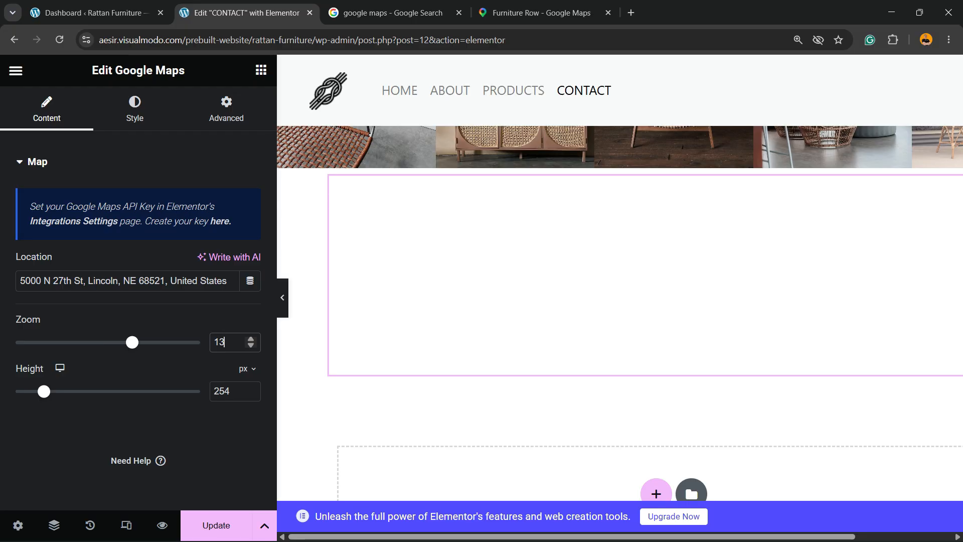
key(Up)
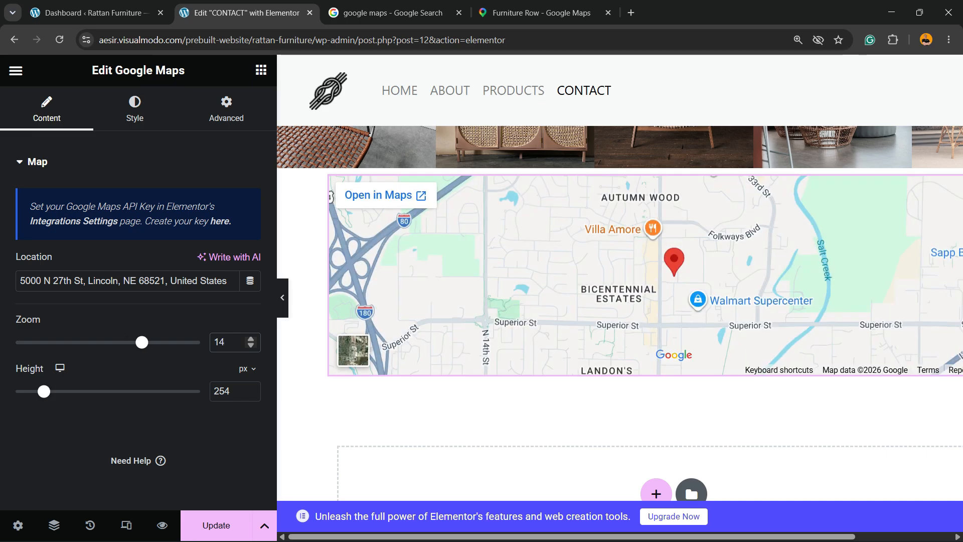
key(Up)
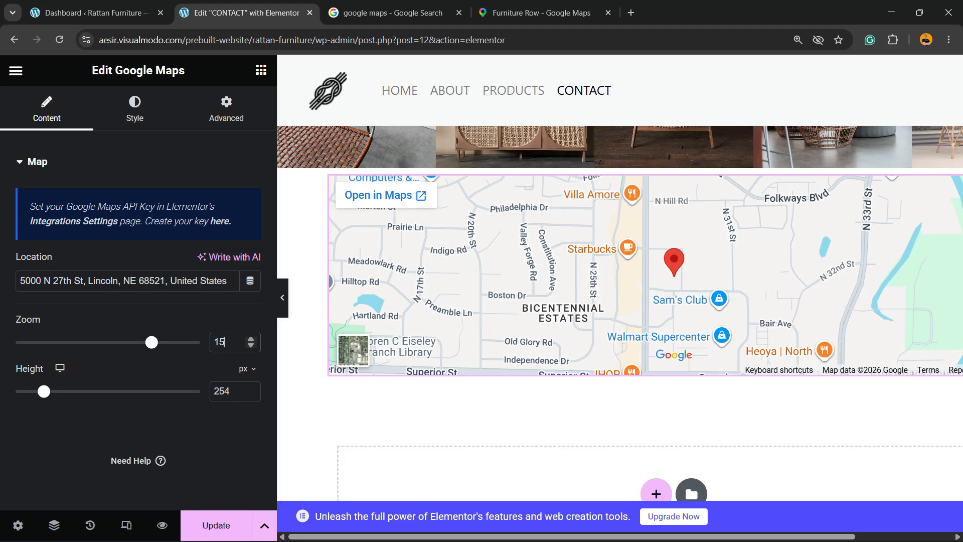
scroll(647, 276, up, 2)
scroll(647, 276, up, 3)
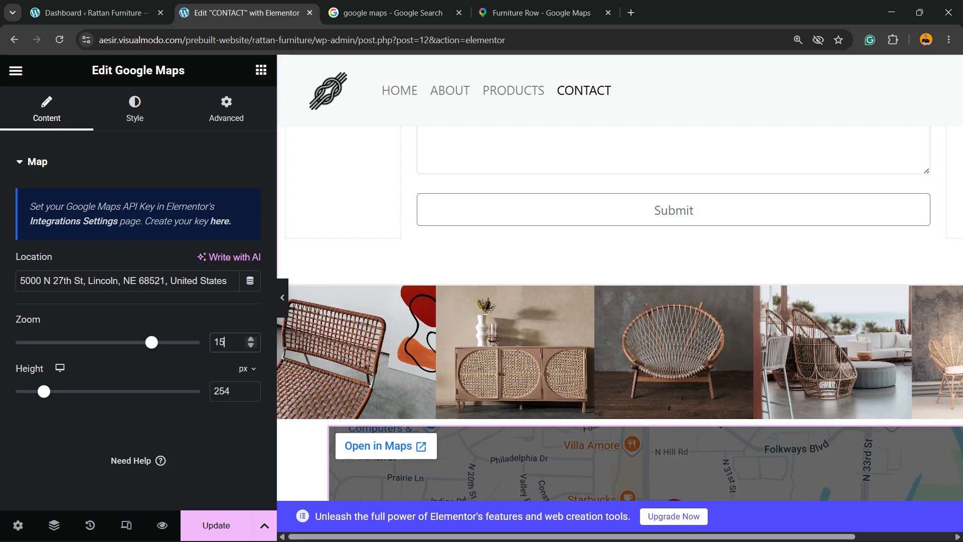
scroll(647, 275, down, 5)
scroll(647, 276, up, 5)
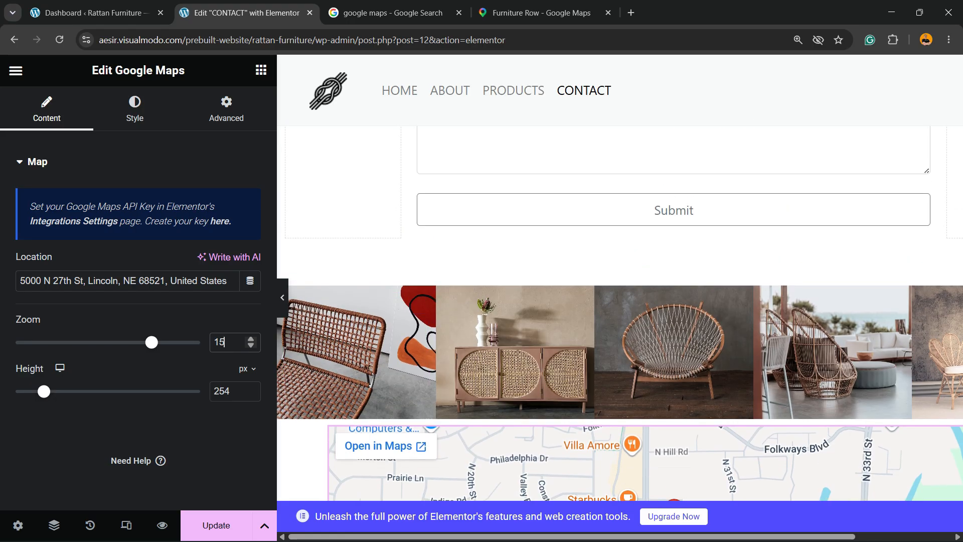
click(134, 108)
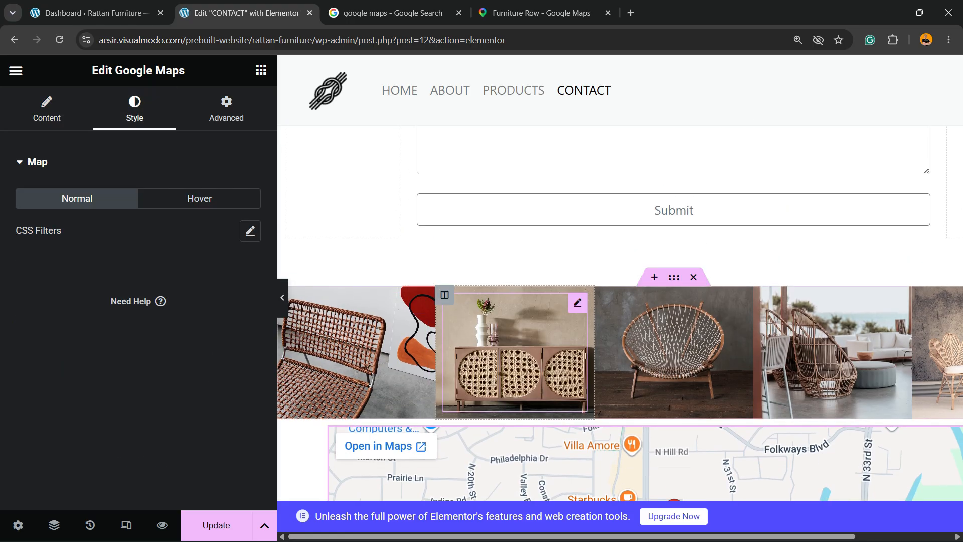
- Select the section containing the map, set its content width to Full Width and enable Stretch Section
scroll(647, 326, down, 3)
click(674, 284)
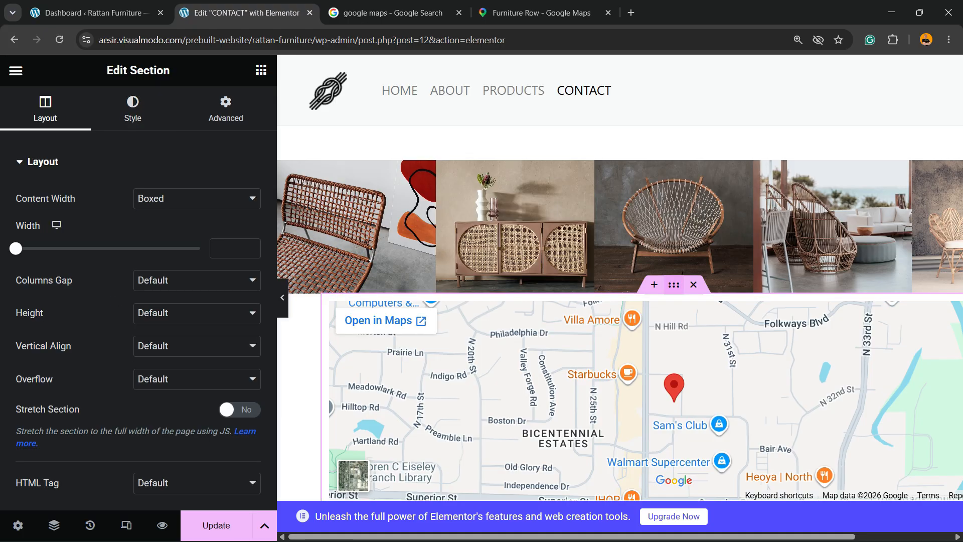
scroll(620, 313, down, 3)
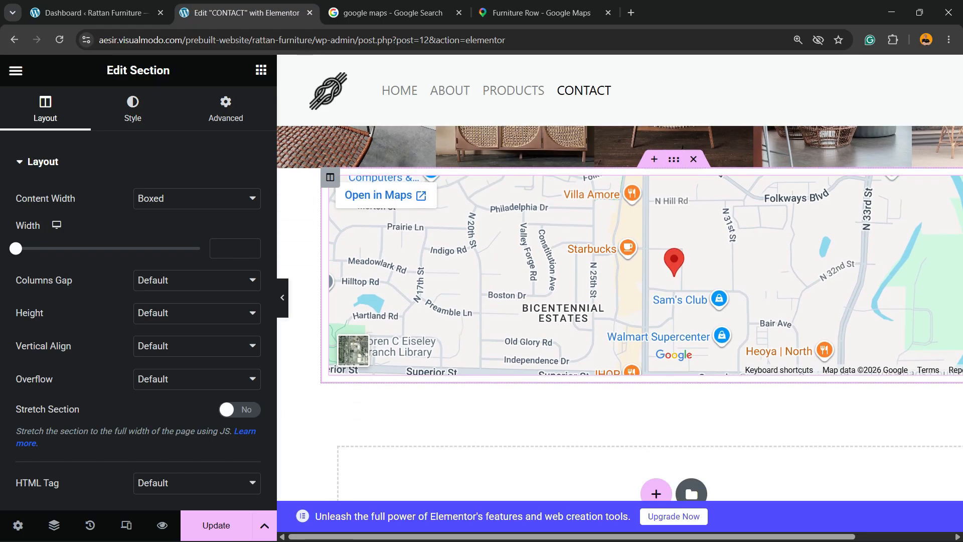
scroll(620, 326, up, 2)
click(197, 198)
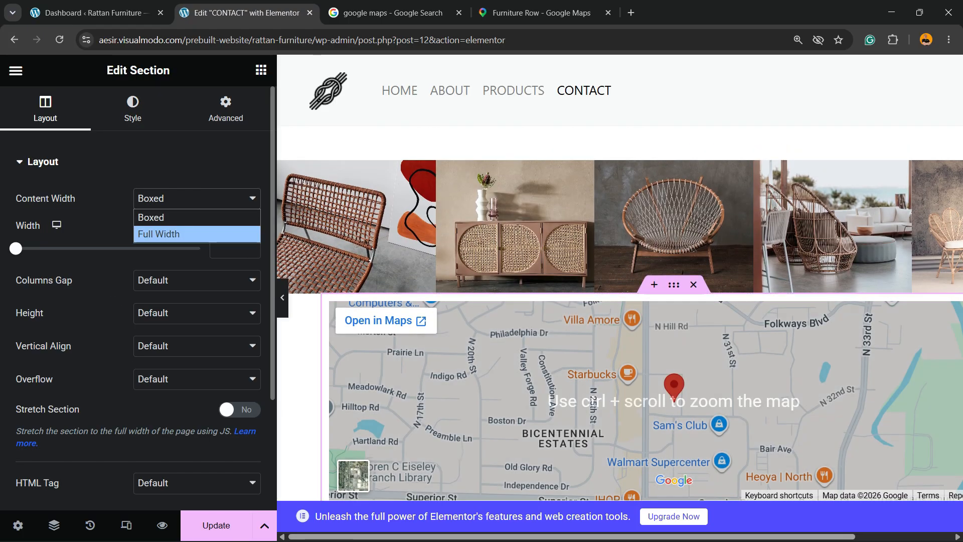
click(159, 234)
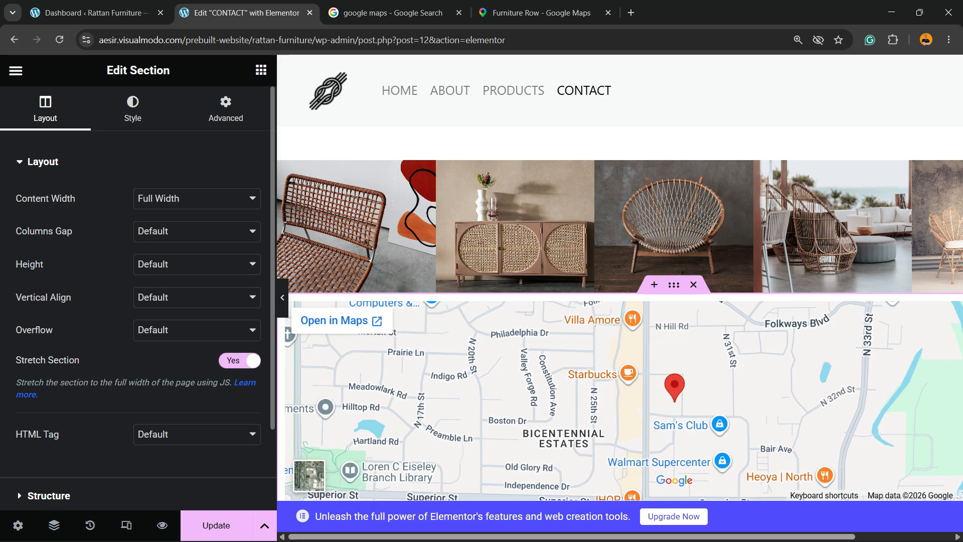
- Set the map section's columns gap to No Gap and save the page
click(197, 231)
click(170, 266)
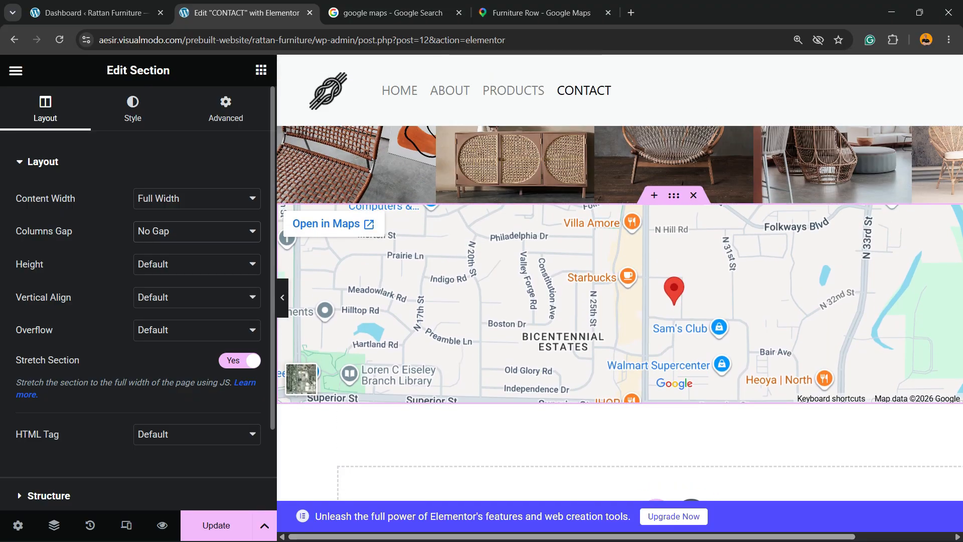
key(ctrl+s)
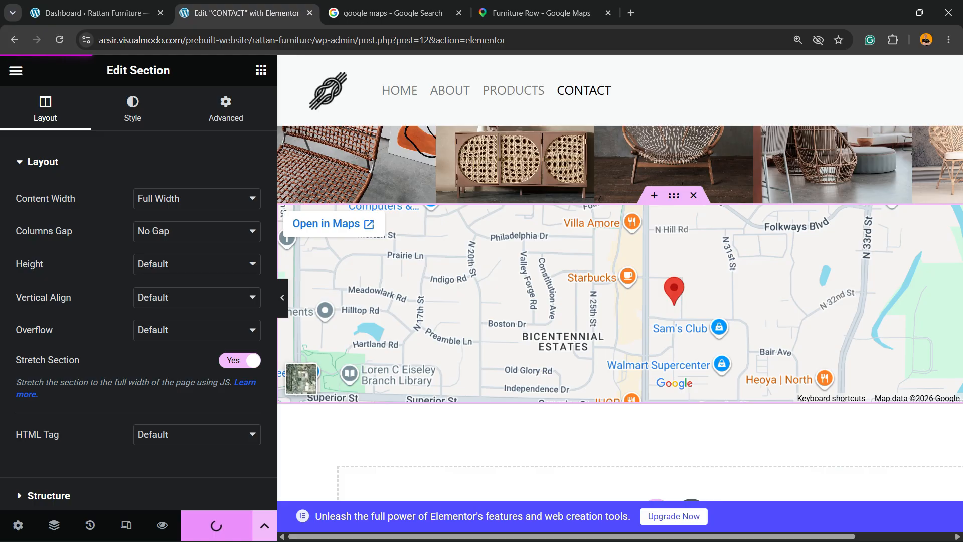